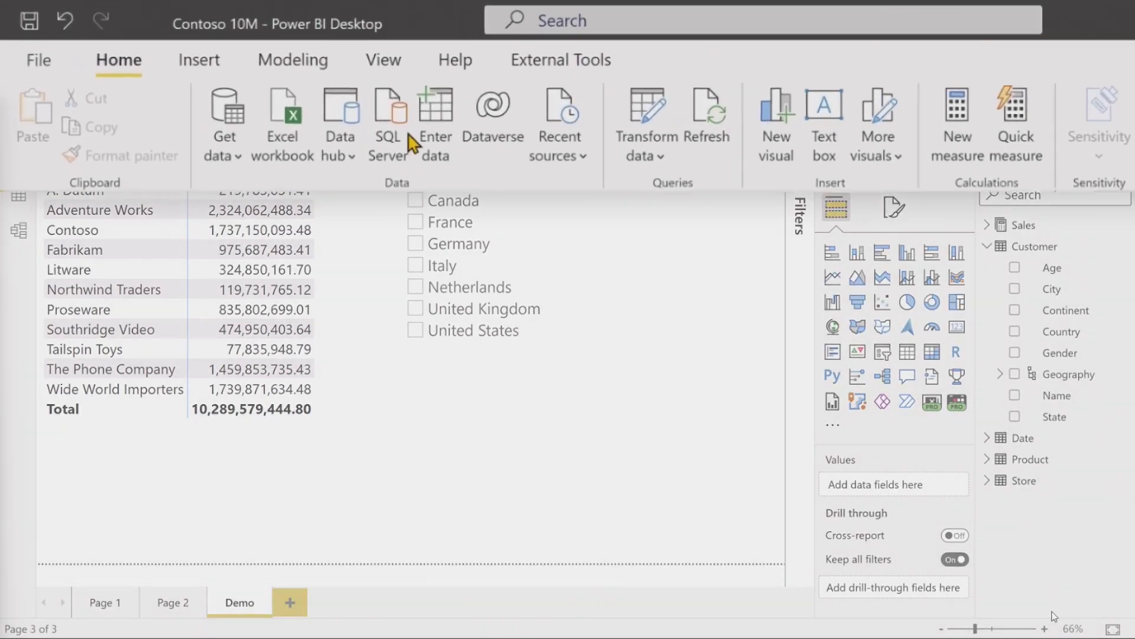
# - Open Performance analyzer, record filtering the Country slicer to Australia, and expand the resulting Slicer and Matrix timing details
pyautogui.click(383, 59)
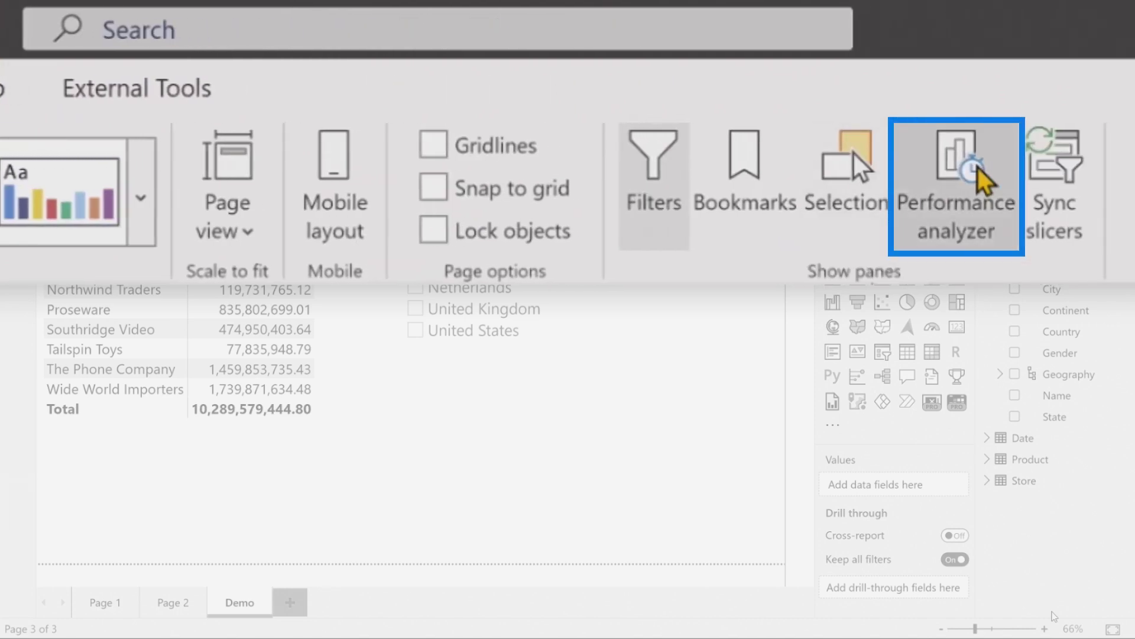
pyautogui.click(986, 184)
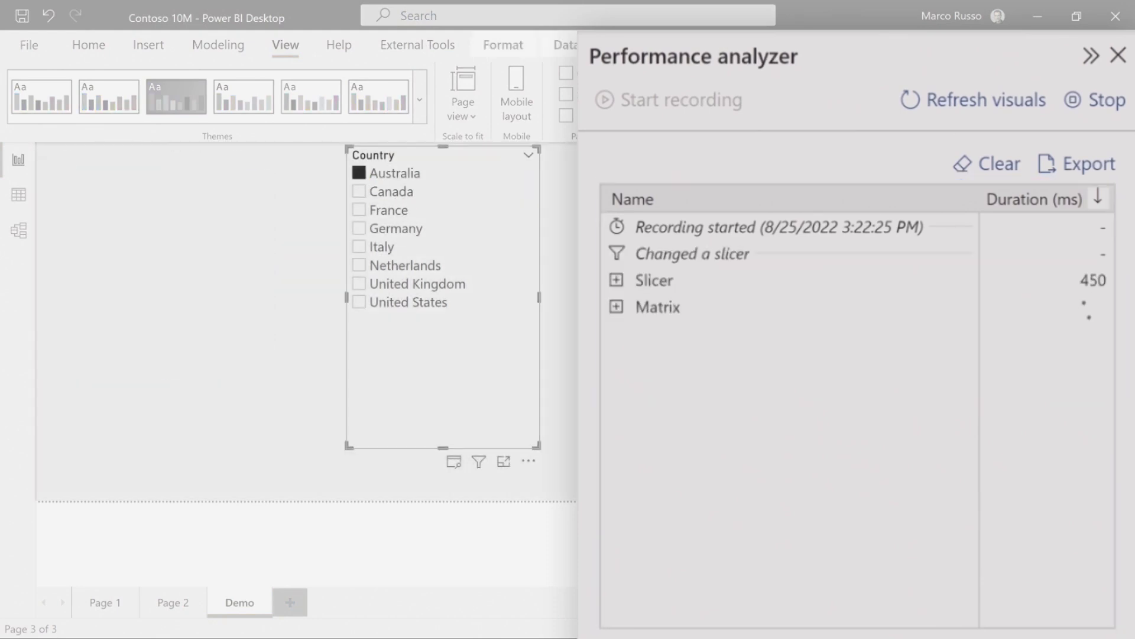
pyautogui.click(649, 264)
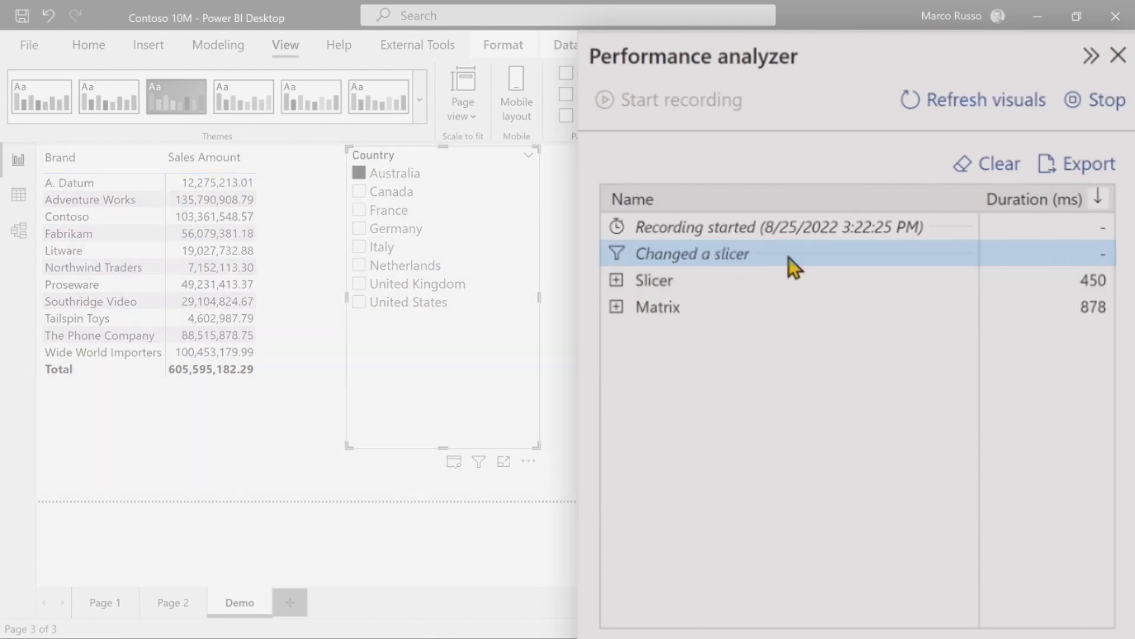
pyautogui.click(741, 286)
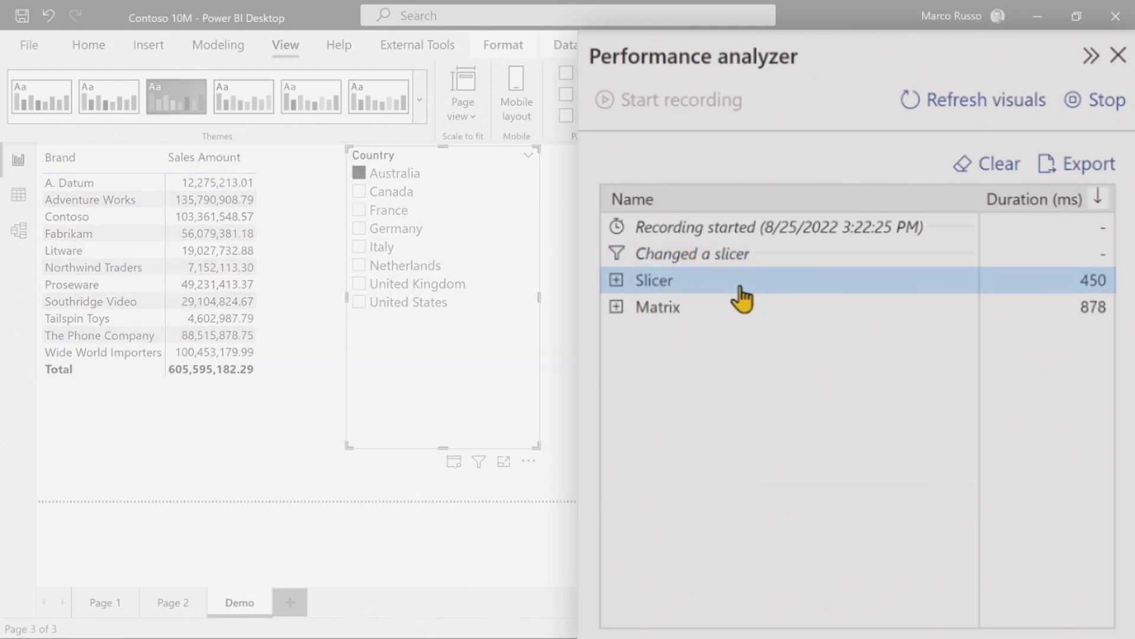
pyautogui.click(616, 307)
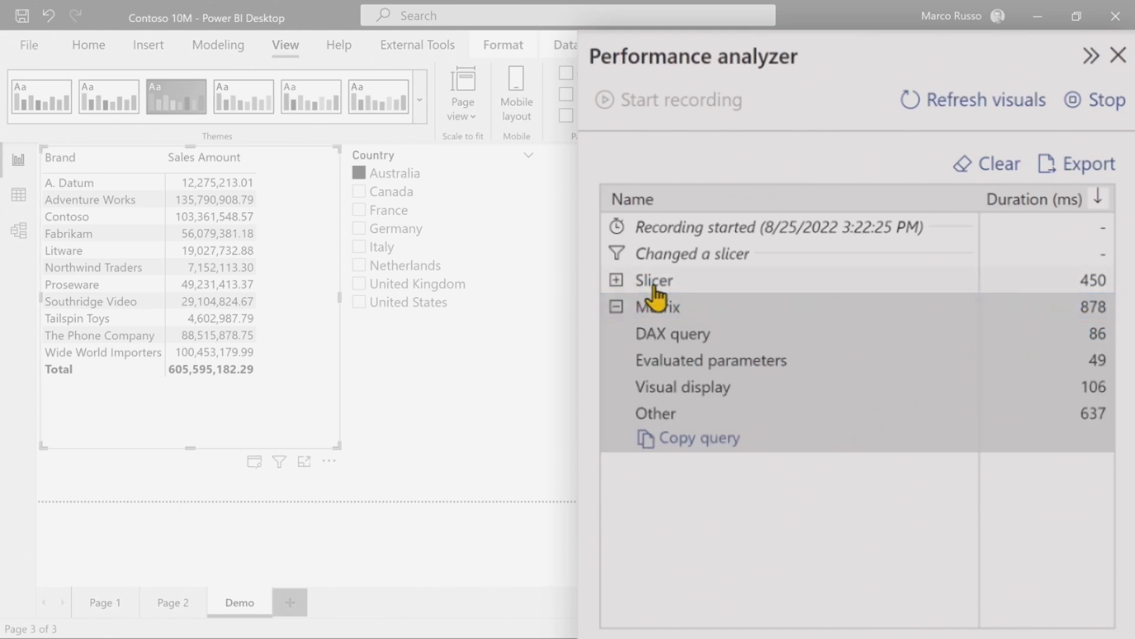
pyautogui.click(617, 280)
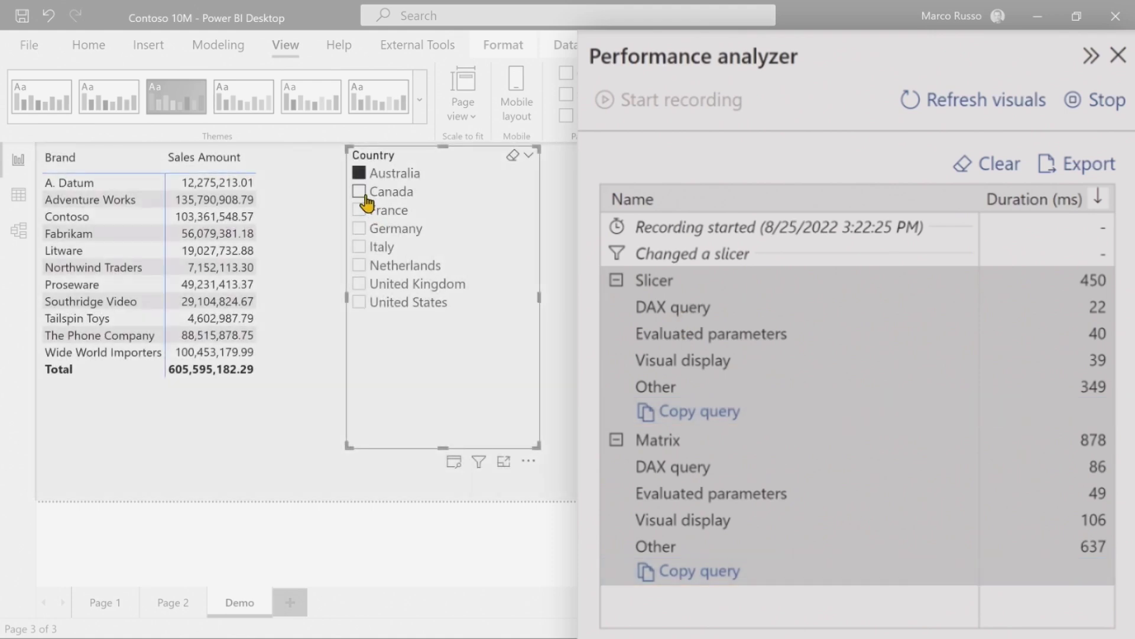
# - Filter the Country slicer to Canada and review the newly recorded Slicer and Matrix timings
pyautogui.scroll(-1, 788, 374)
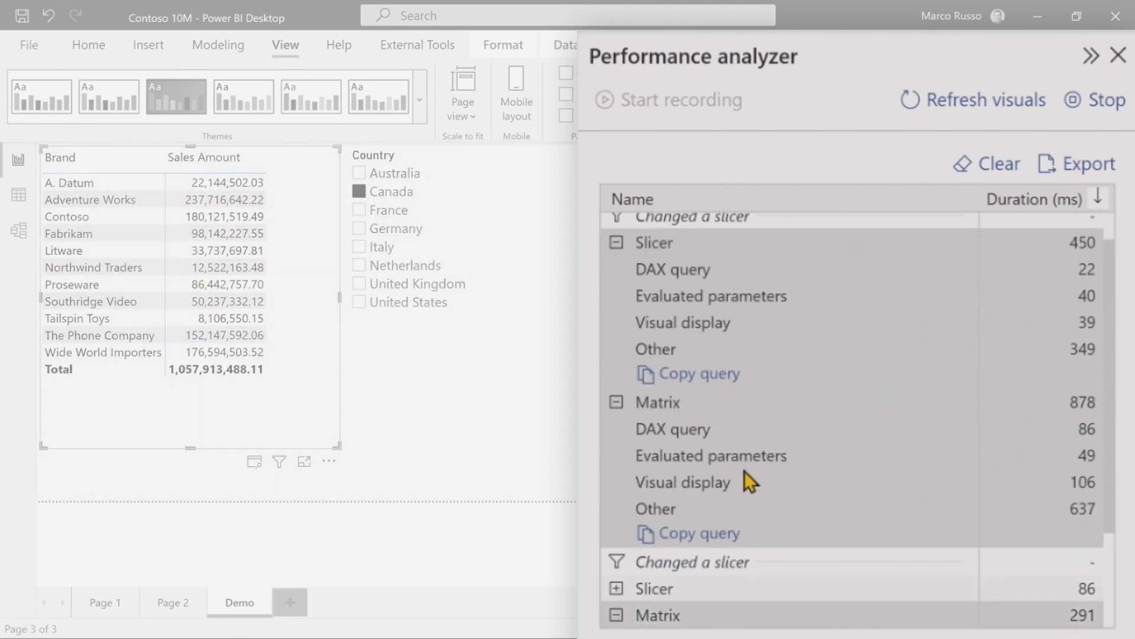
pyautogui.scroll(-3, 762, 463)
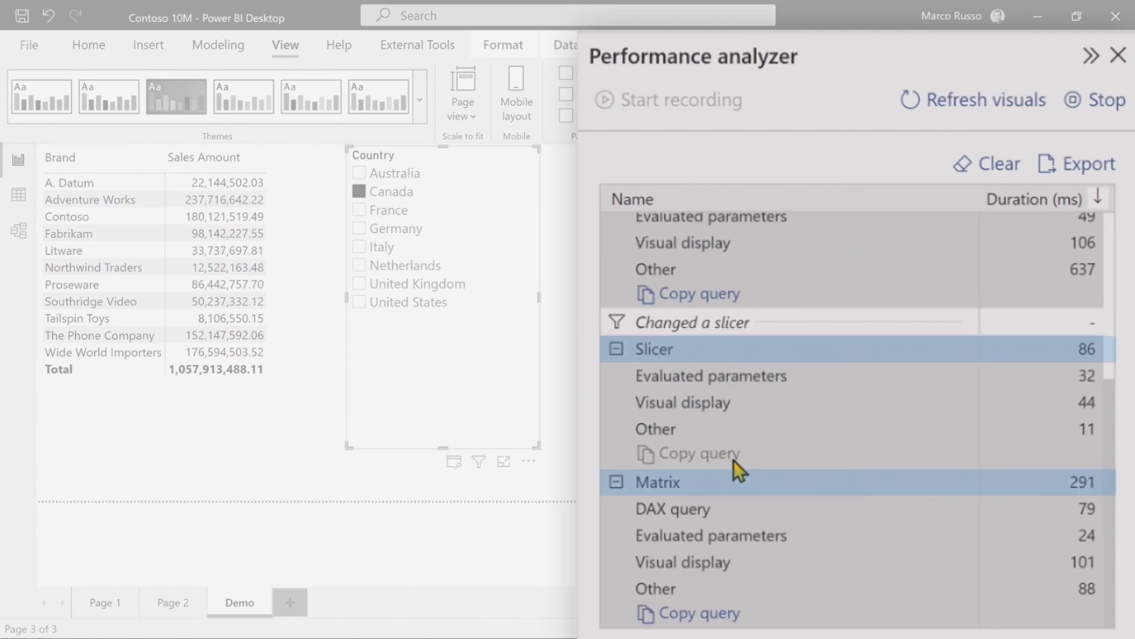
# - Switch the Country slicer back to Australia and expand the latest Slicer and Matrix entries in the performance log
pyautogui.click(362, 176)
pyautogui.scroll(-5, 760, 344)
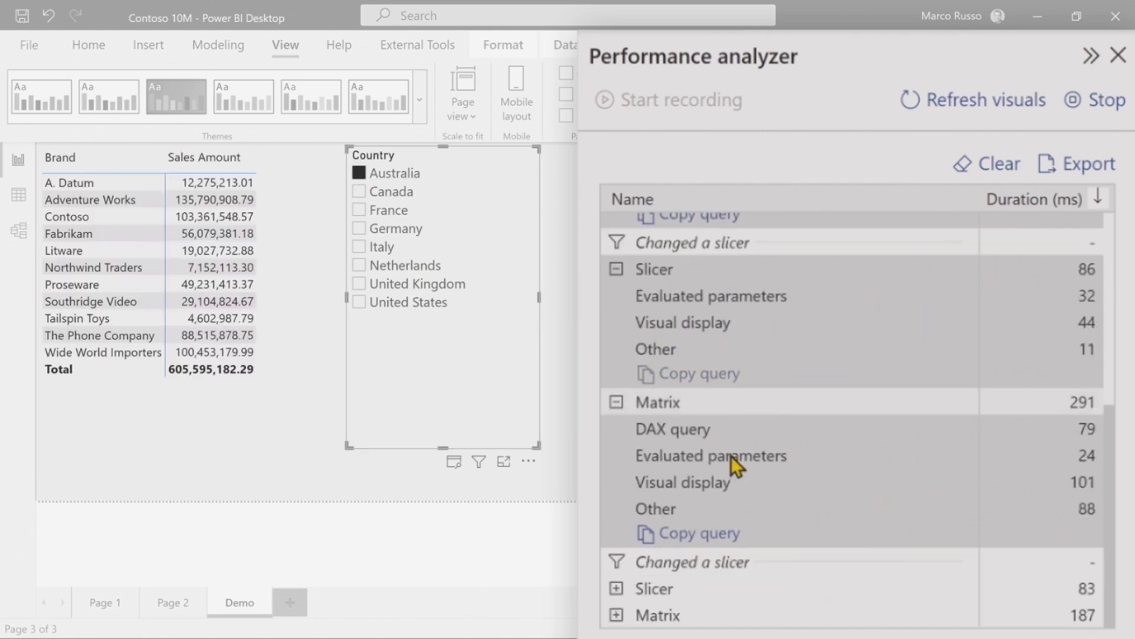
pyautogui.click(616, 615)
pyautogui.click(616, 588)
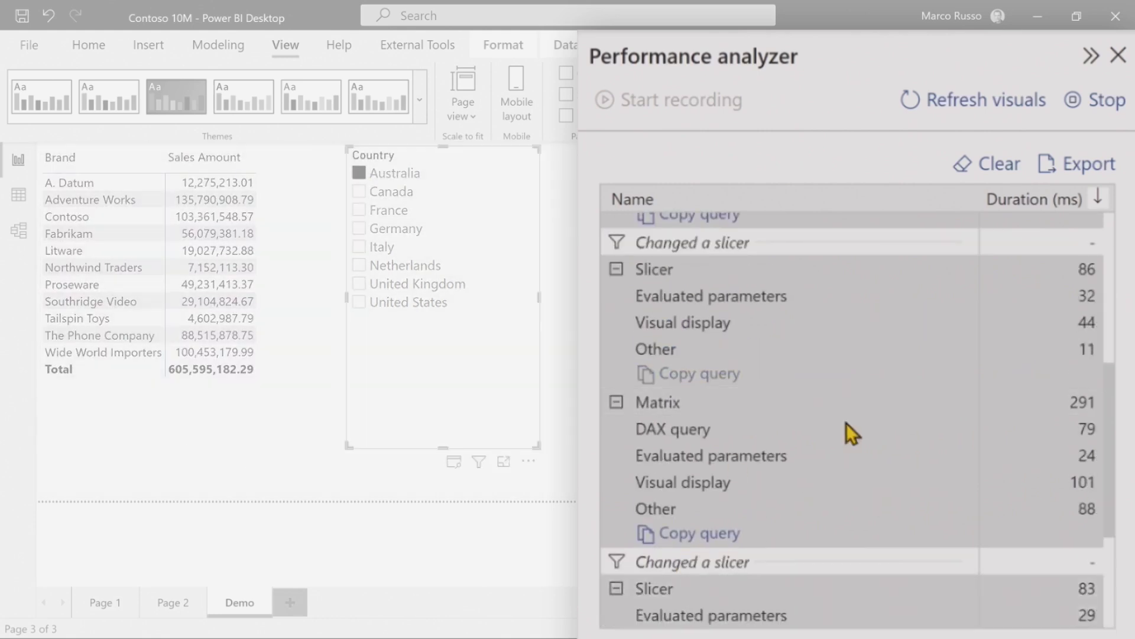
pyautogui.scroll(-3, 846, 424)
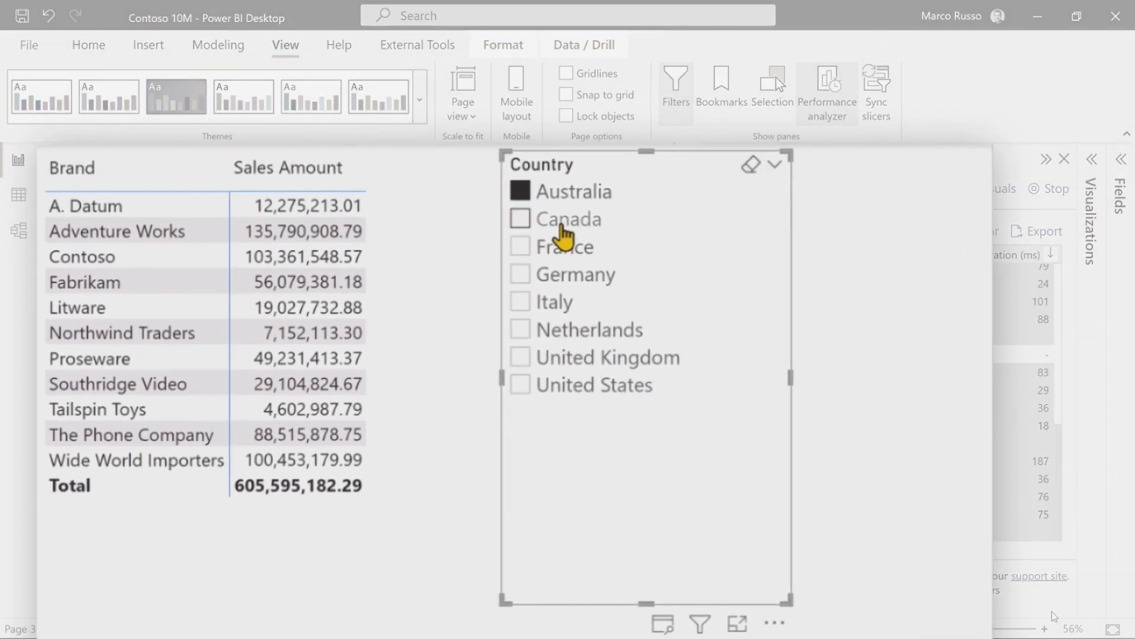
# - Select Canada in the Country slicer again and expand the new Slicer and Matrix entries to examine their timings
pyautogui.click(563, 216)
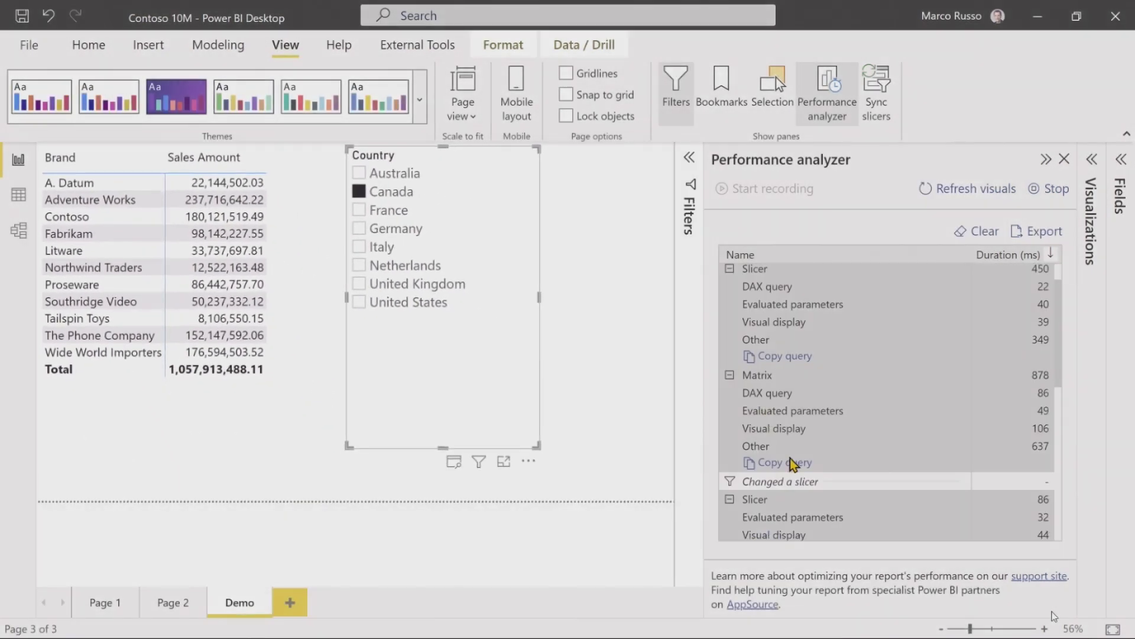
pyautogui.scroll(-5, 733, 491)
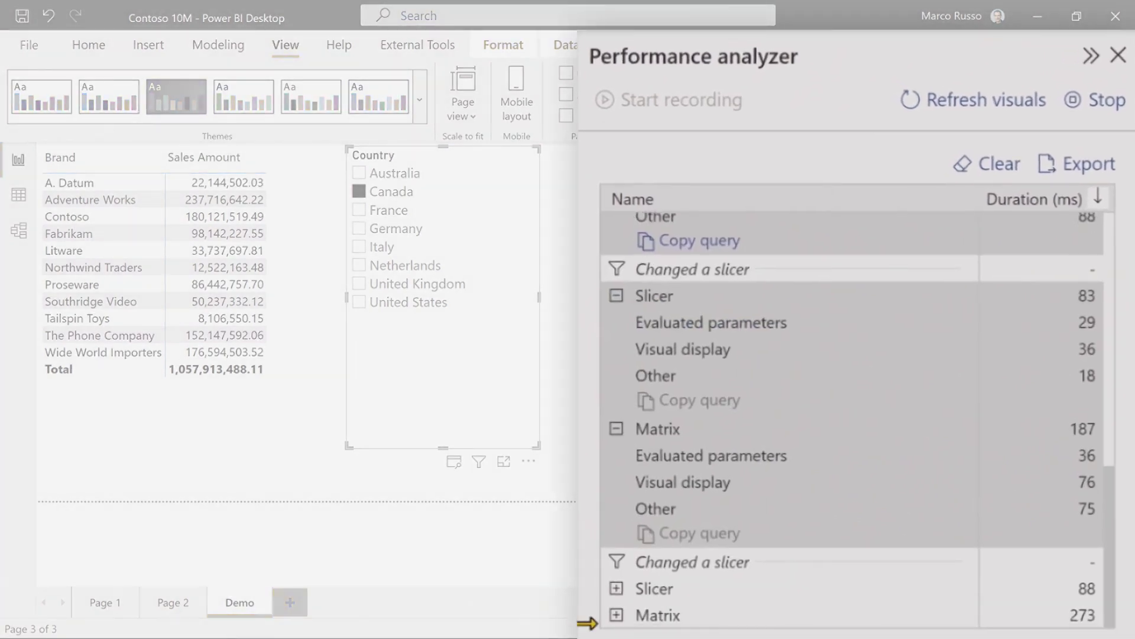
pyautogui.click(621, 615)
pyautogui.click(653, 588)
pyautogui.scroll(-4, 686, 565)
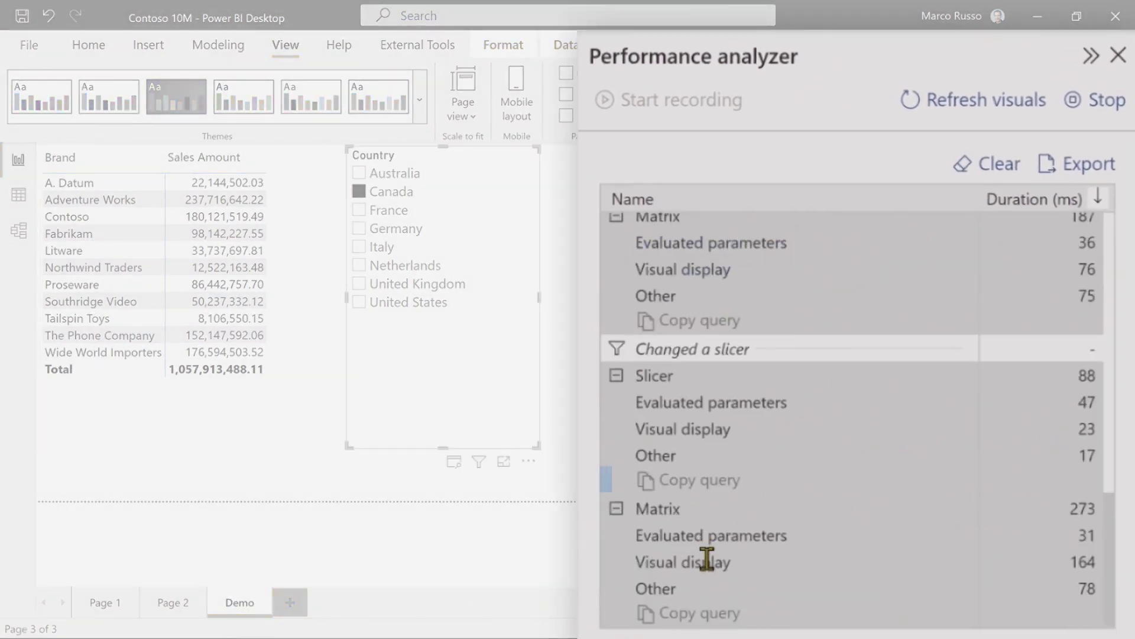
# - Refresh the report visuals from Performance analyzer and expand the Slicer and Matrix timings under the refresh event
pyautogui.click(947, 106)
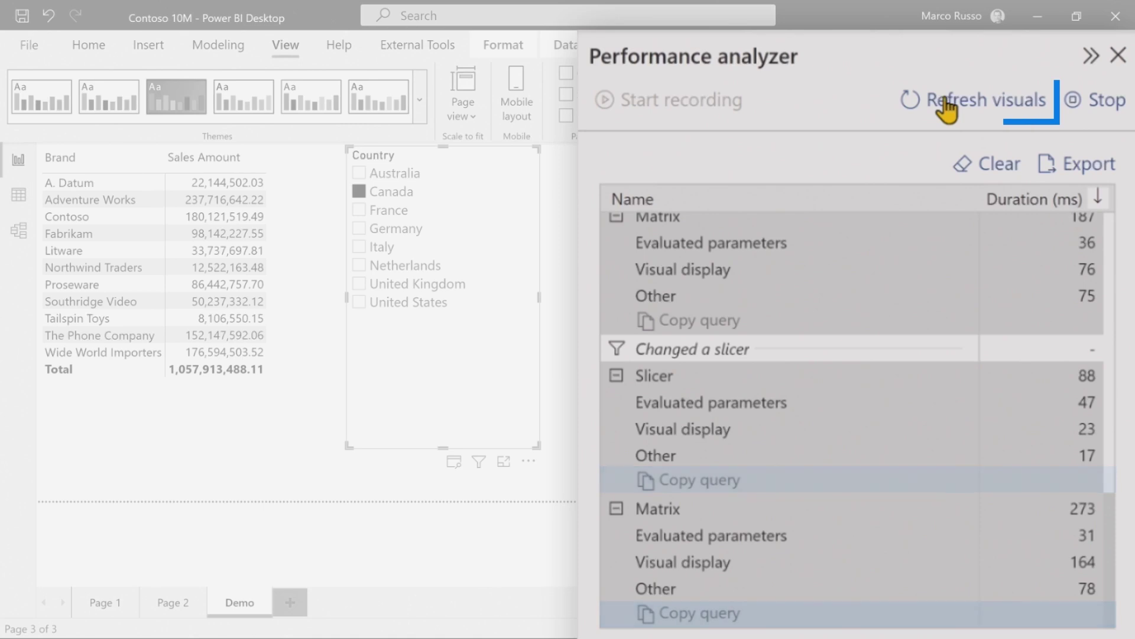
pyautogui.scroll(-10, 825, 414)
pyautogui.click(617, 615)
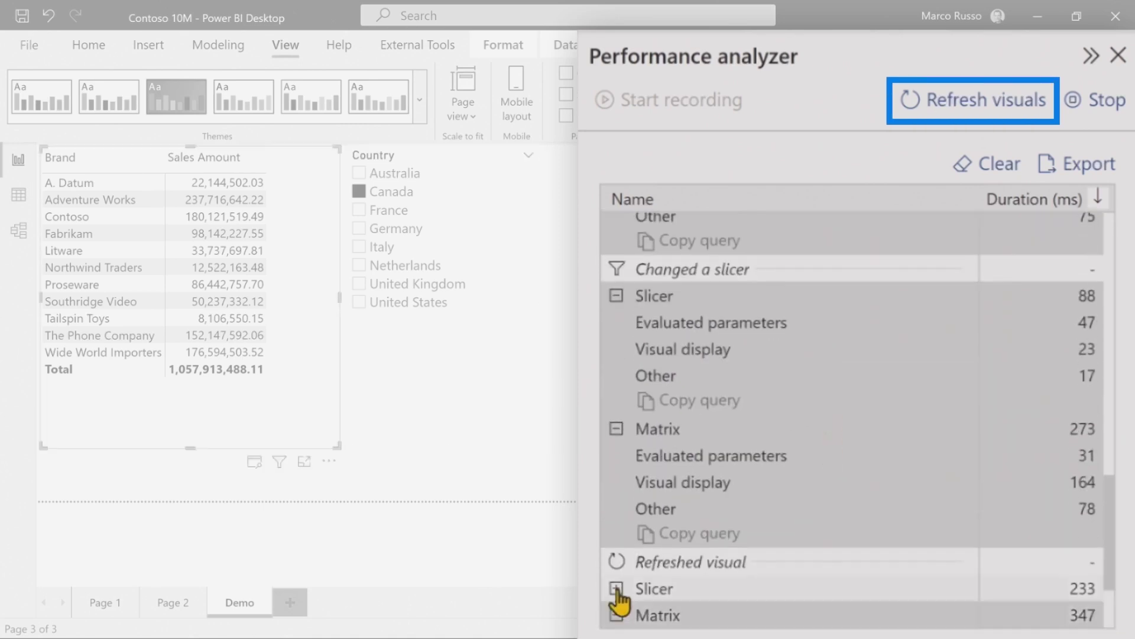
pyautogui.click(757, 589)
pyautogui.scroll(-5, 761, 562)
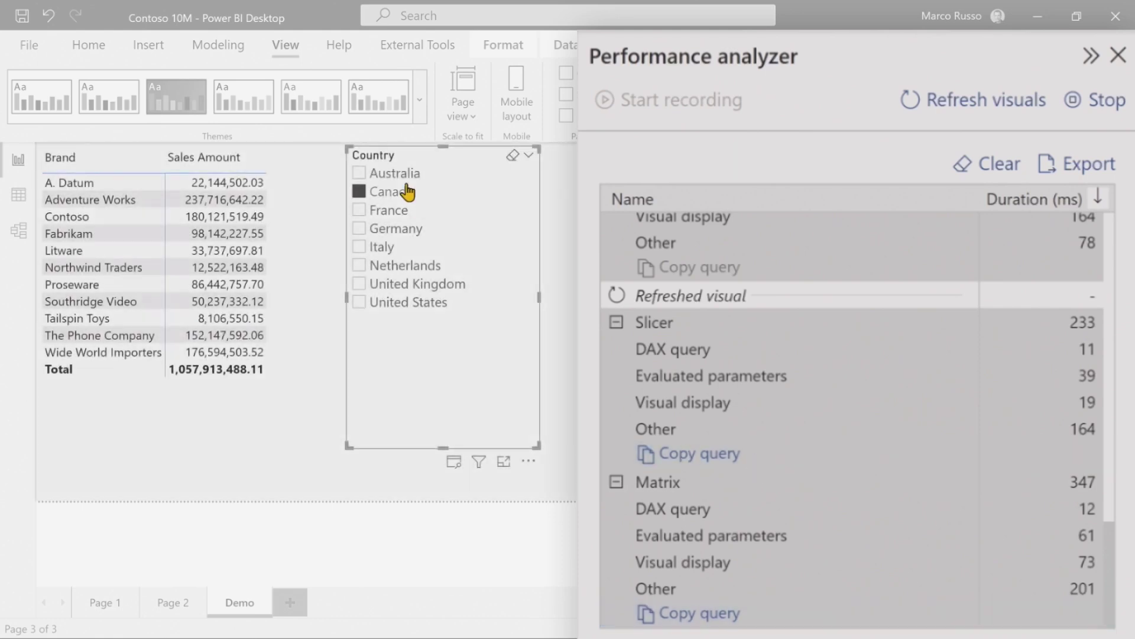
# - Set the Country slicer to Australia and expand the Slicer and Matrix timings recorded for this change
pyautogui.click(359, 172)
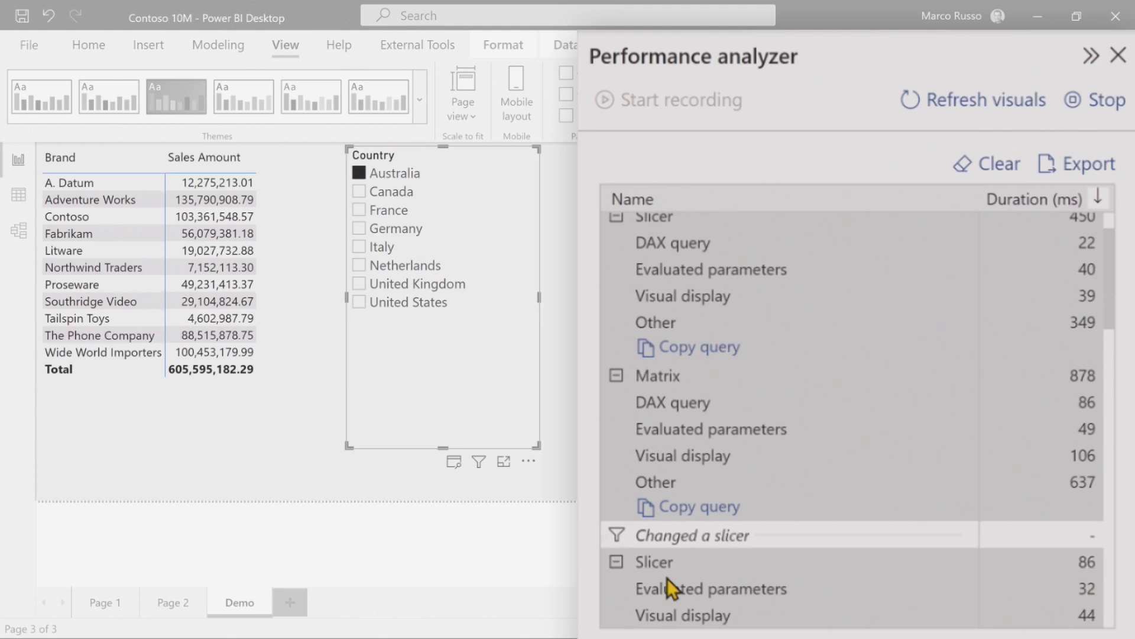
pyautogui.click(616, 588)
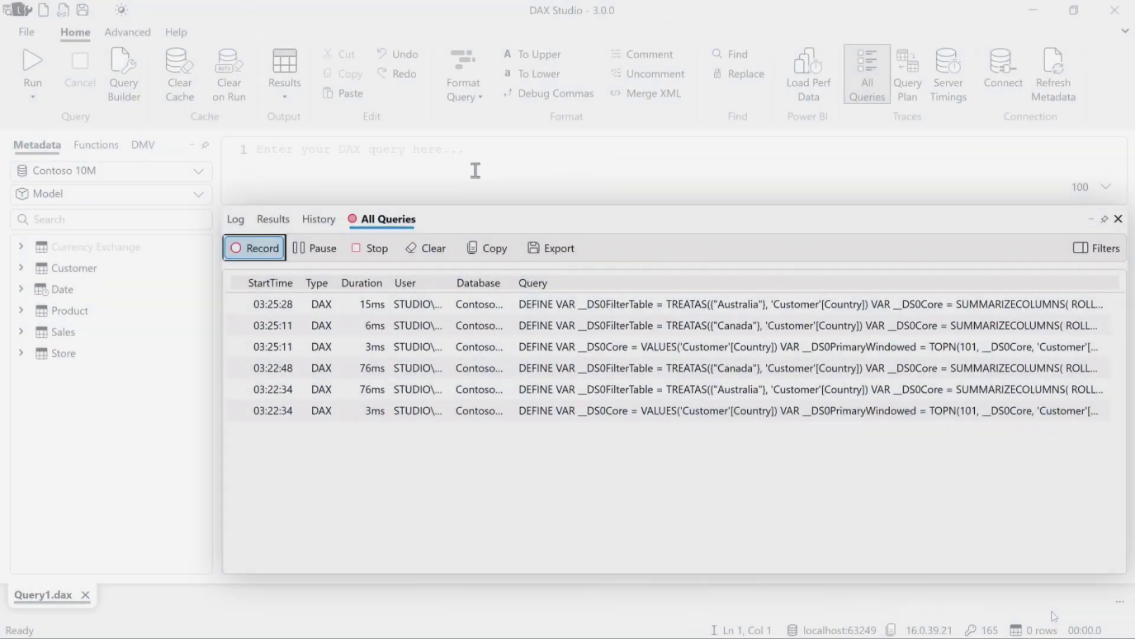
# - Clear the captured queries from the All Queries trace in DAX Studio and the Performance analyzer log in Power BI Desktop
pyautogui.click(433, 250)
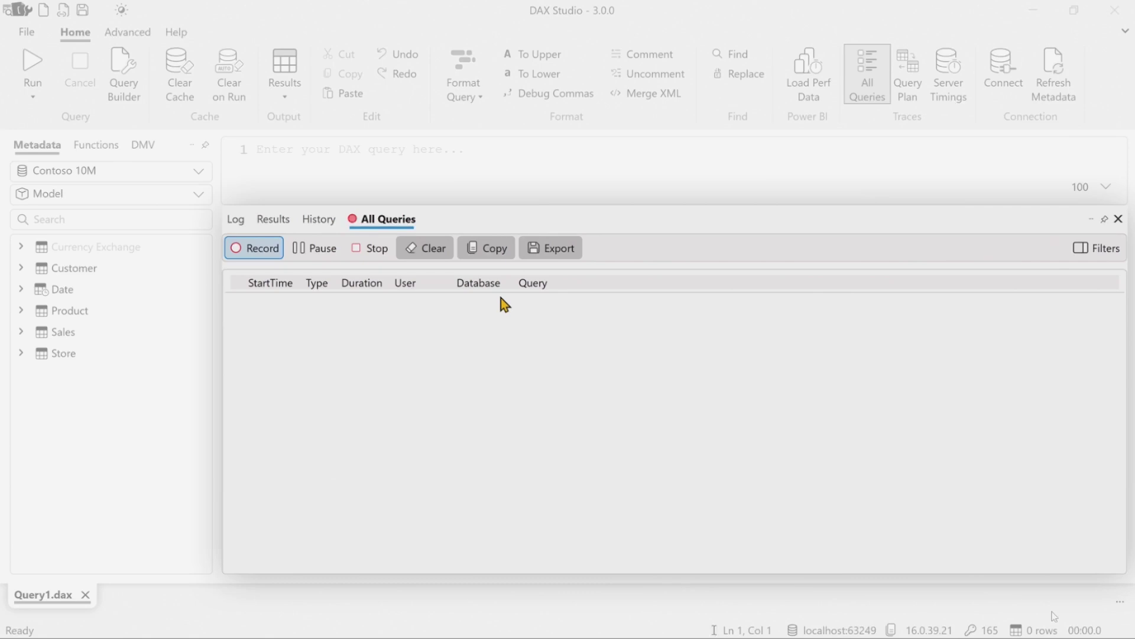
pyautogui.hotkey('alt', 'Tab')
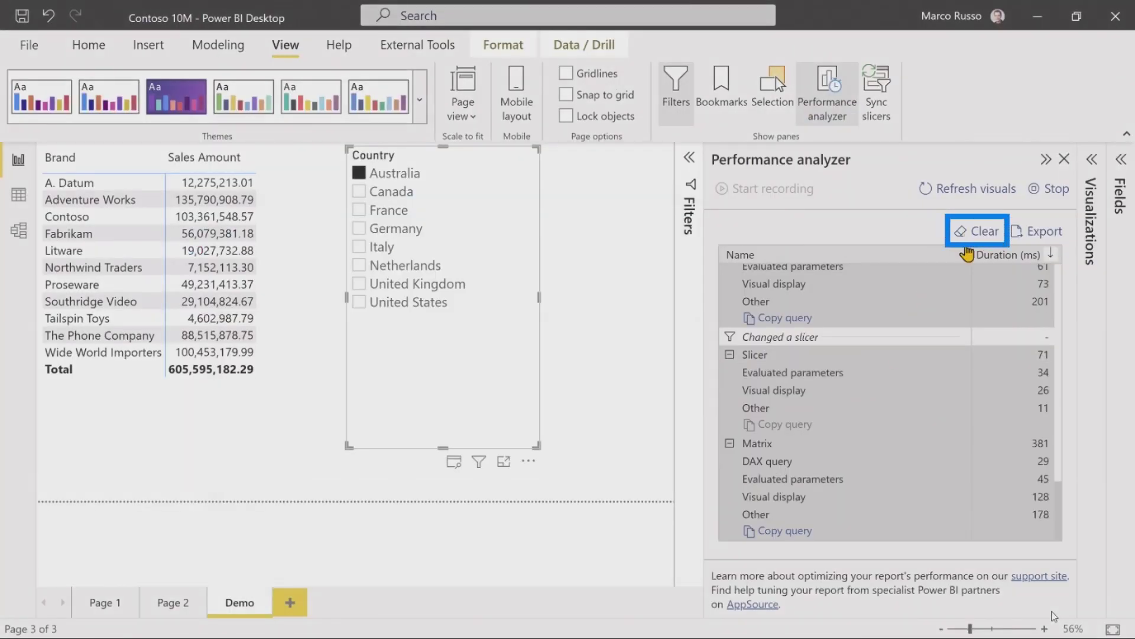
pyautogui.click(965, 233)
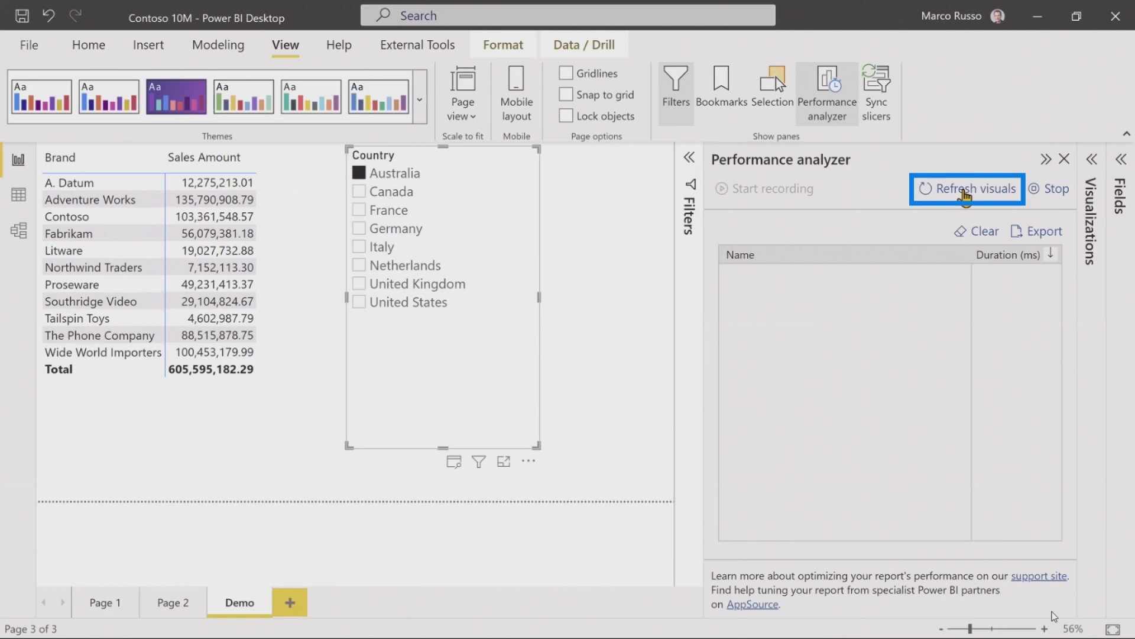
# - Refresh the report visuals and inspect the queries captured in DAX Studio's All Queries trace
pyautogui.click(965, 190)
pyautogui.click(730, 306)
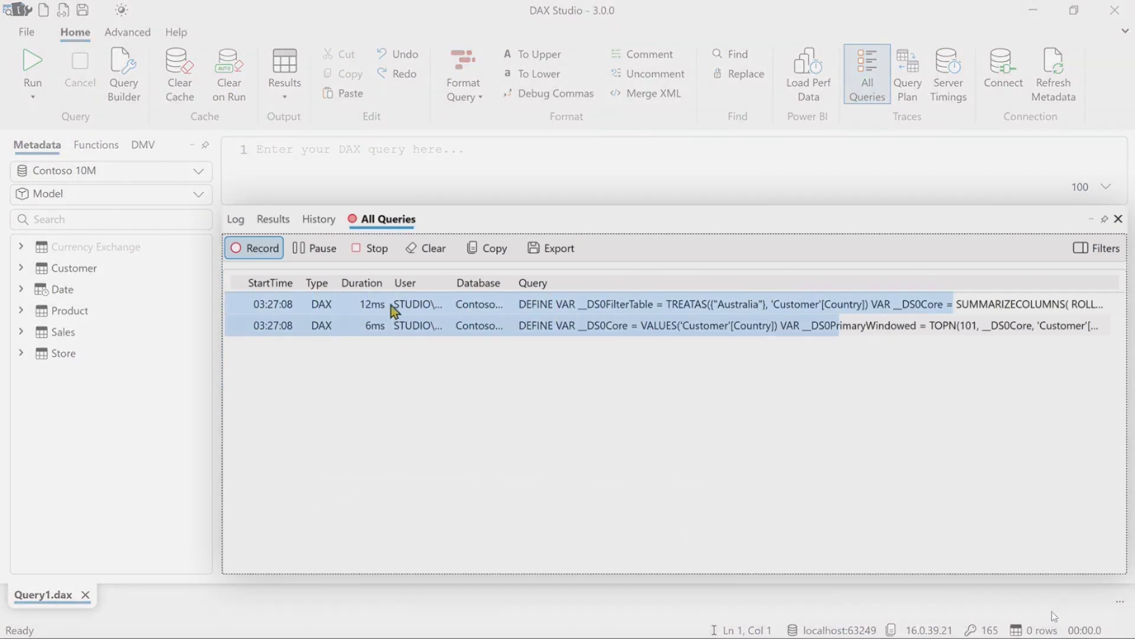
pyautogui.click(395, 327)
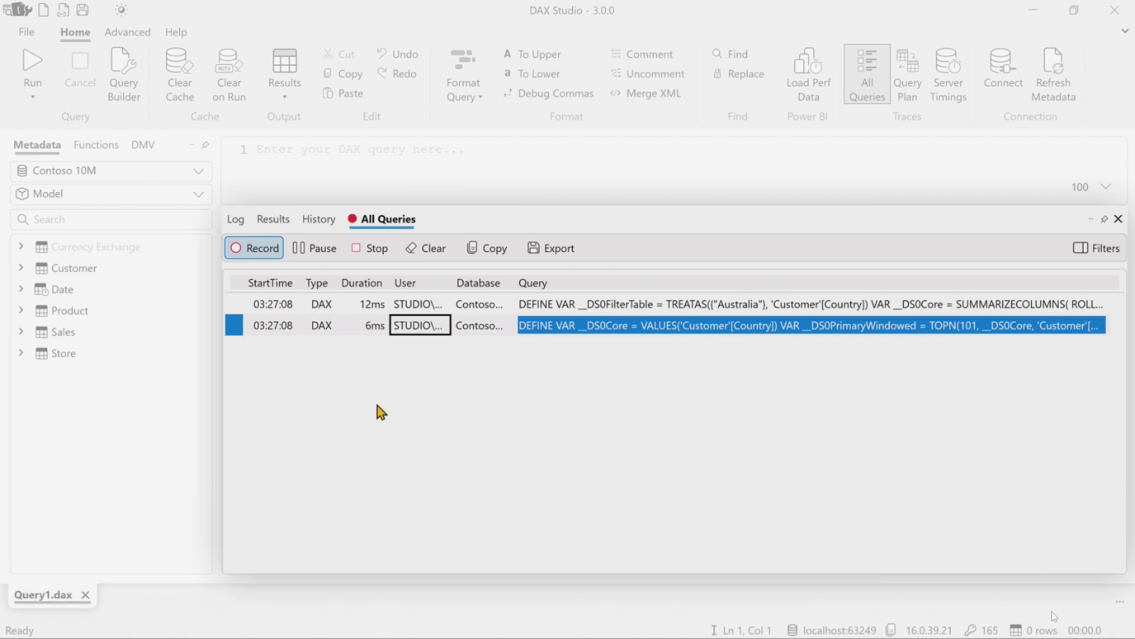
# - Load the captured matrix query filtered to Australia into the DAX editor and enlarge the editor area
pyautogui.moveTo(576, 207); pyautogui.dragTo(576, 304)
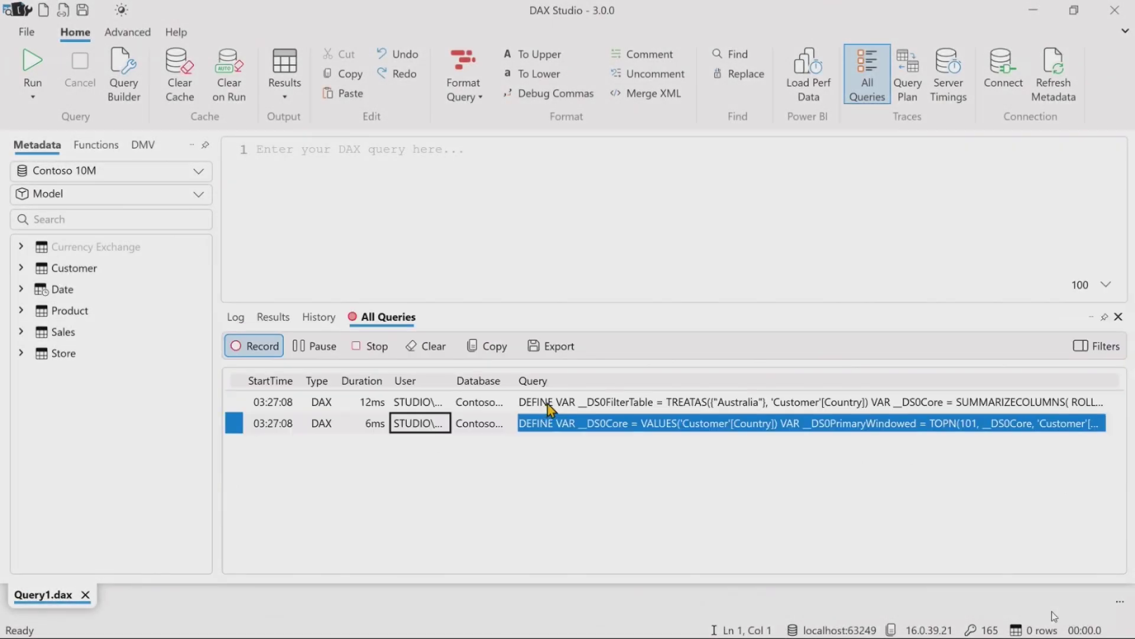
pyautogui.click(572, 404)
pyautogui.doubleClick(573, 403)
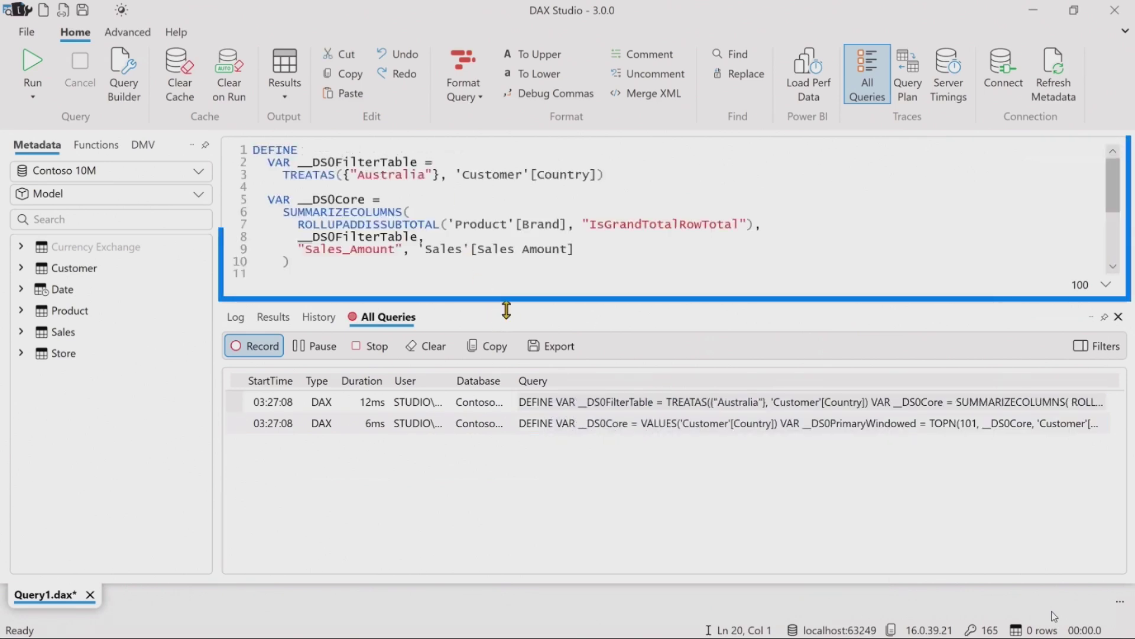
pyautogui.moveTo(505, 386); pyautogui.dragTo(505, 397)
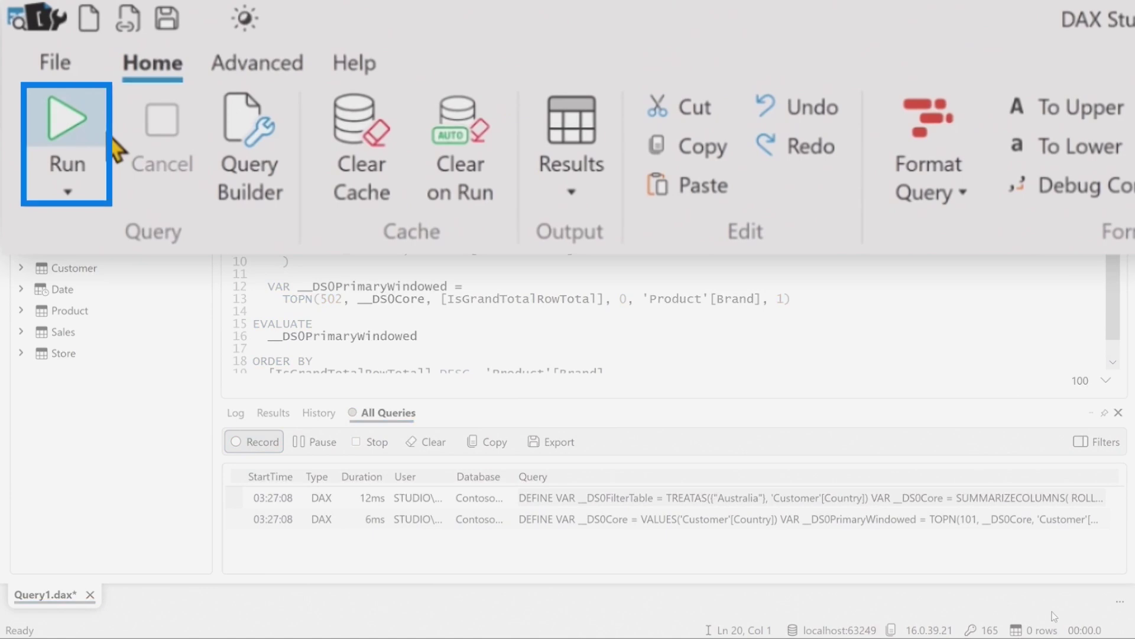
# - Run the loaded Australia query and show its results in an enlarged results area
pyautogui.click(100, 125)
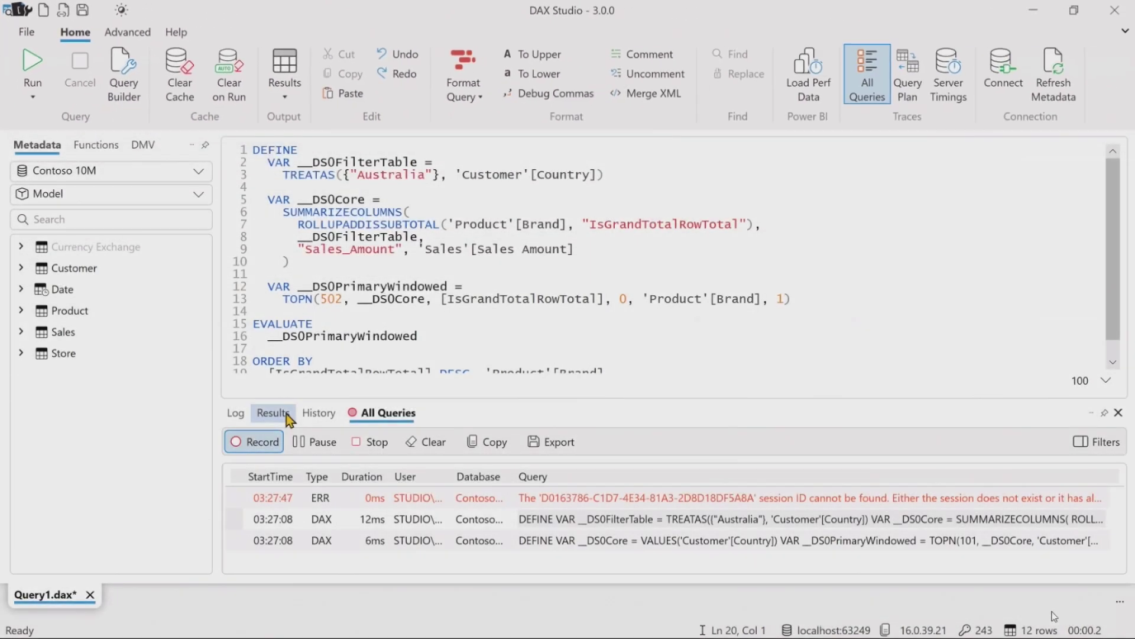
pyautogui.moveTo(431, 398); pyautogui.dragTo(379, 232)
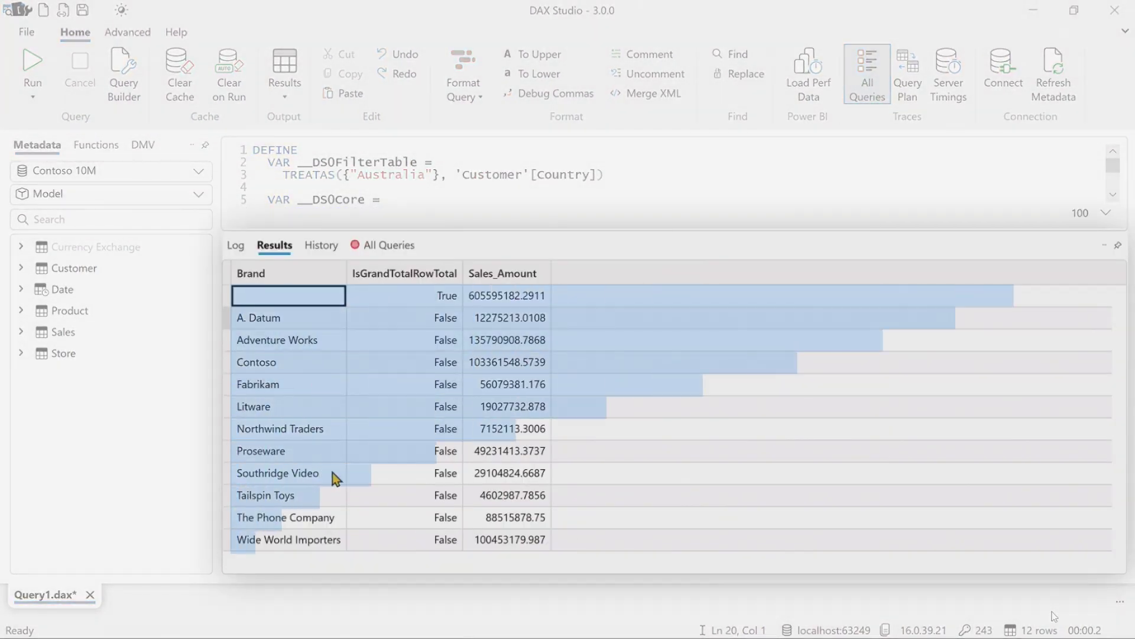